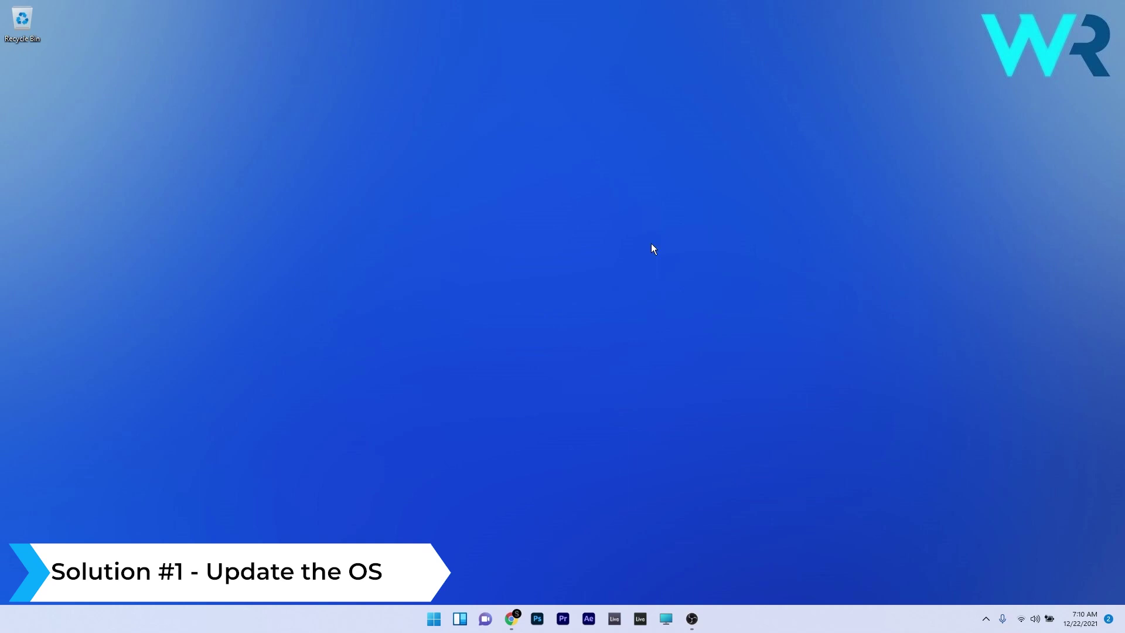
Step: Run a Windows Update check in Settings, which reports the PC up to date, then close Settings
click(434, 619)
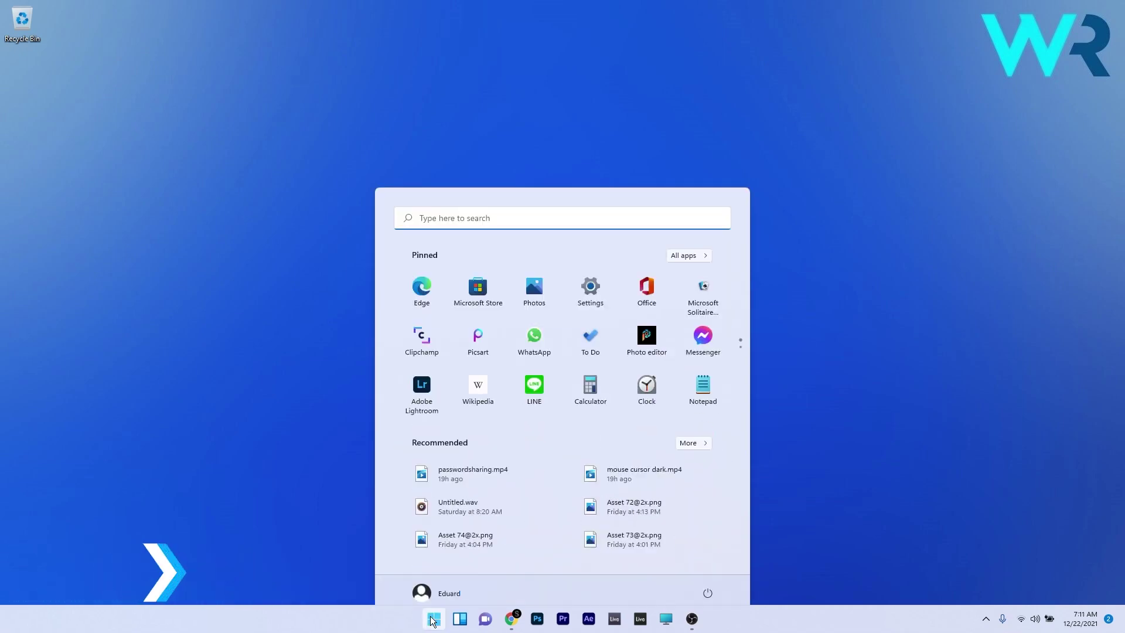
click(591, 272)
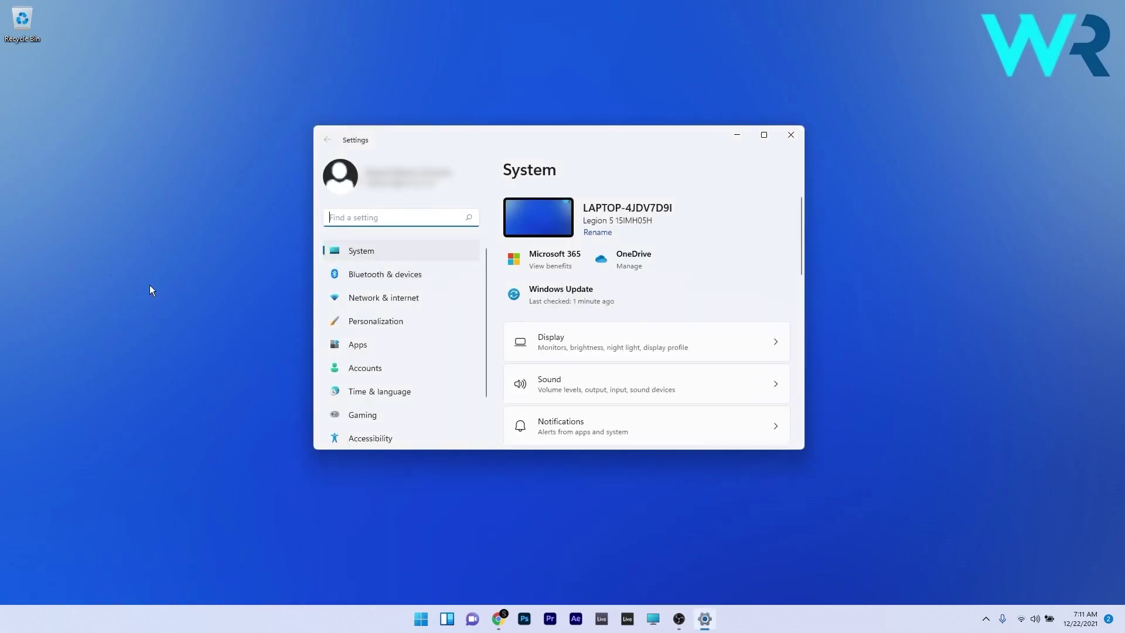
scroll(452, 337, down, 2)
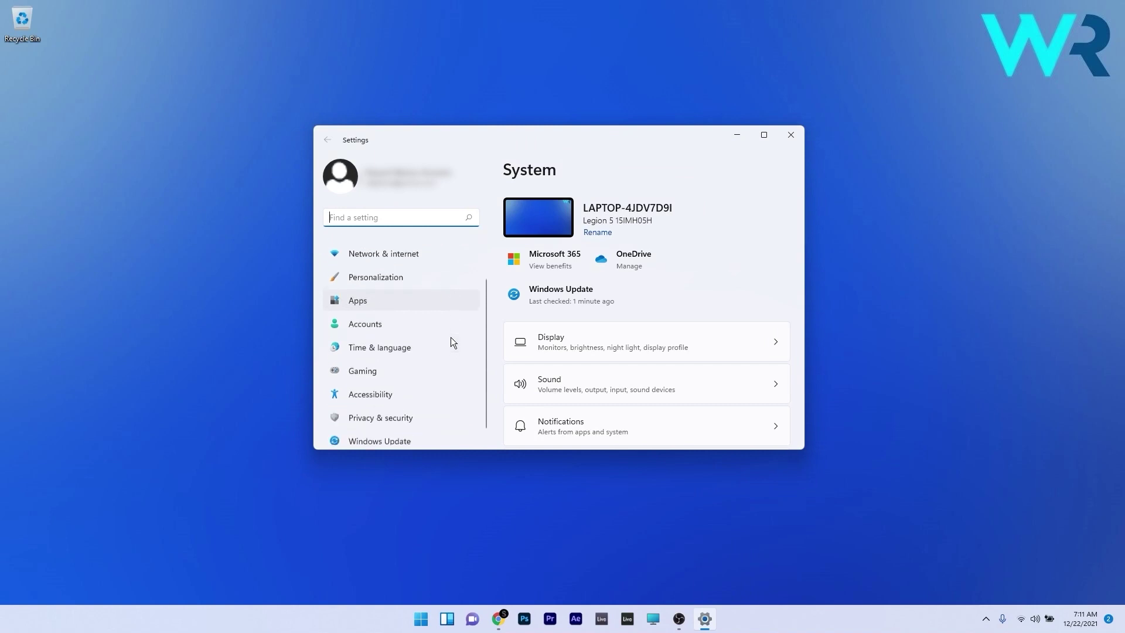
click(391, 434)
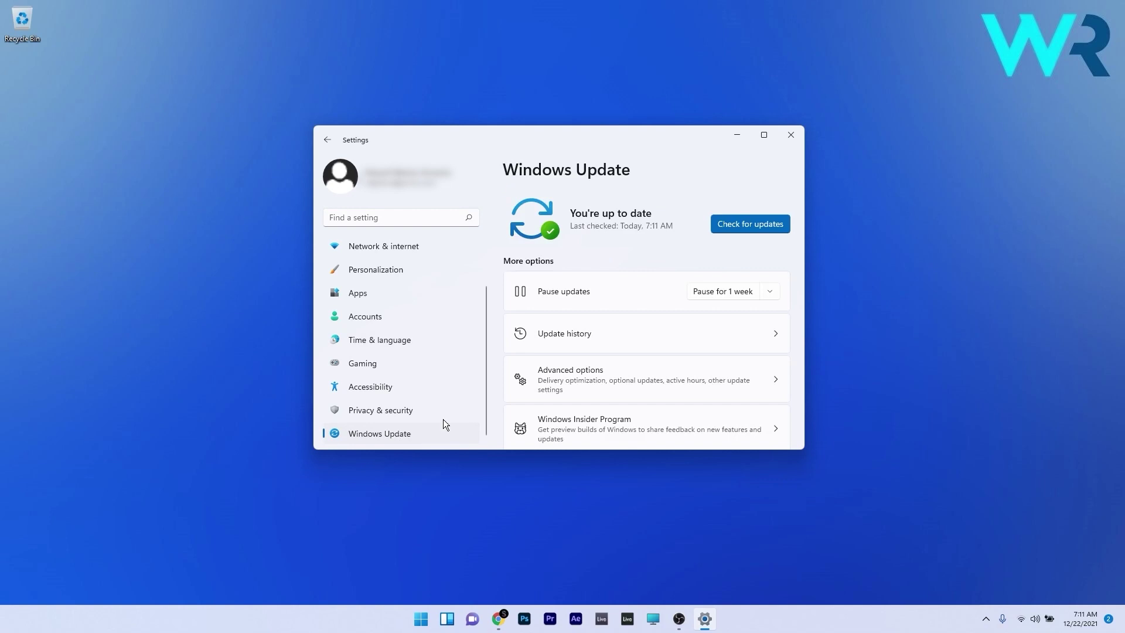
click(768, 232)
click(791, 134)
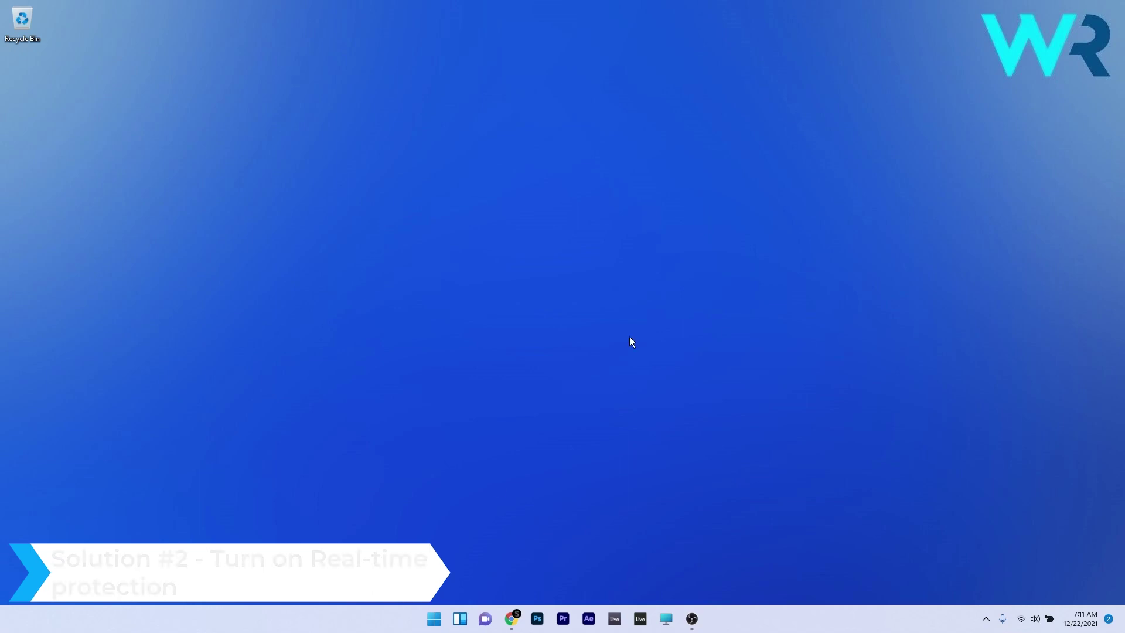
click(431, 620)
text(windows security)
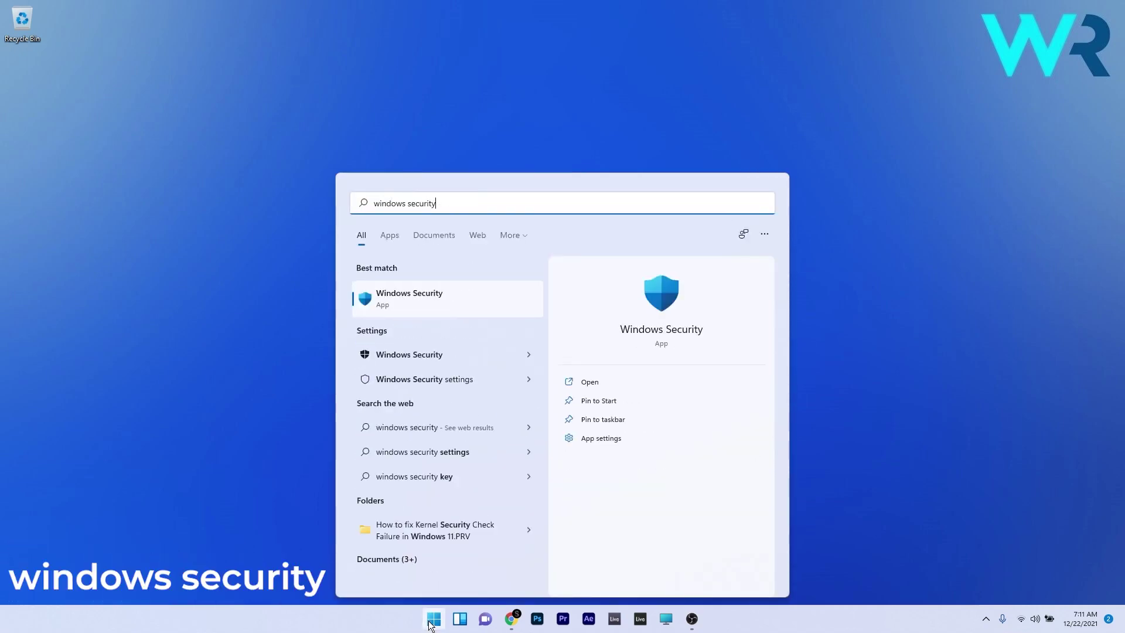
click(461, 296)
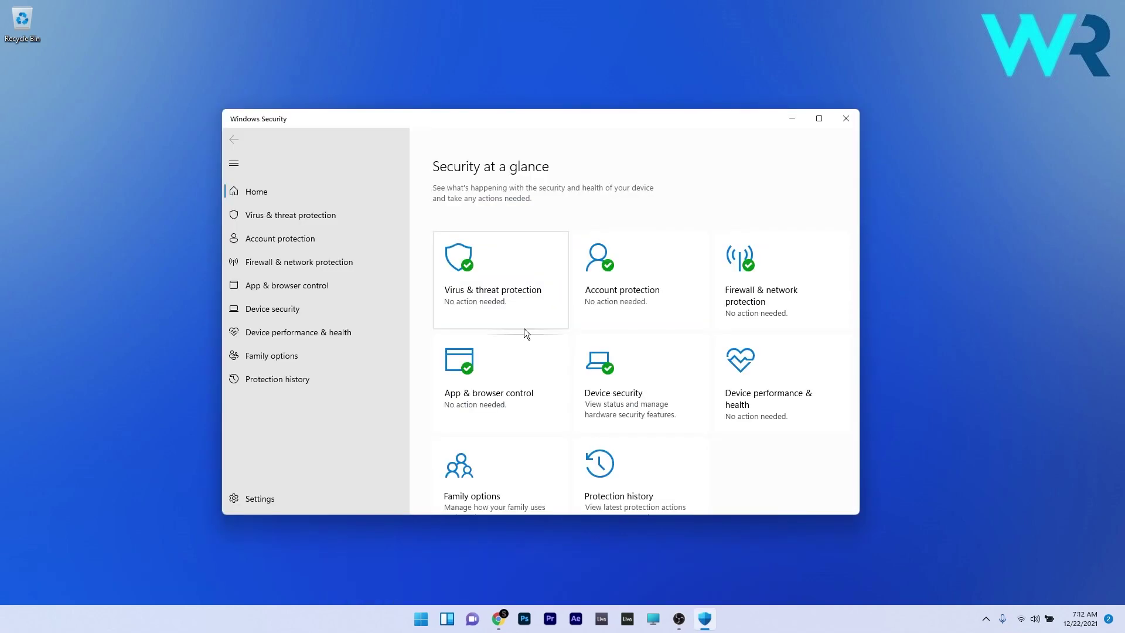
click(519, 259)
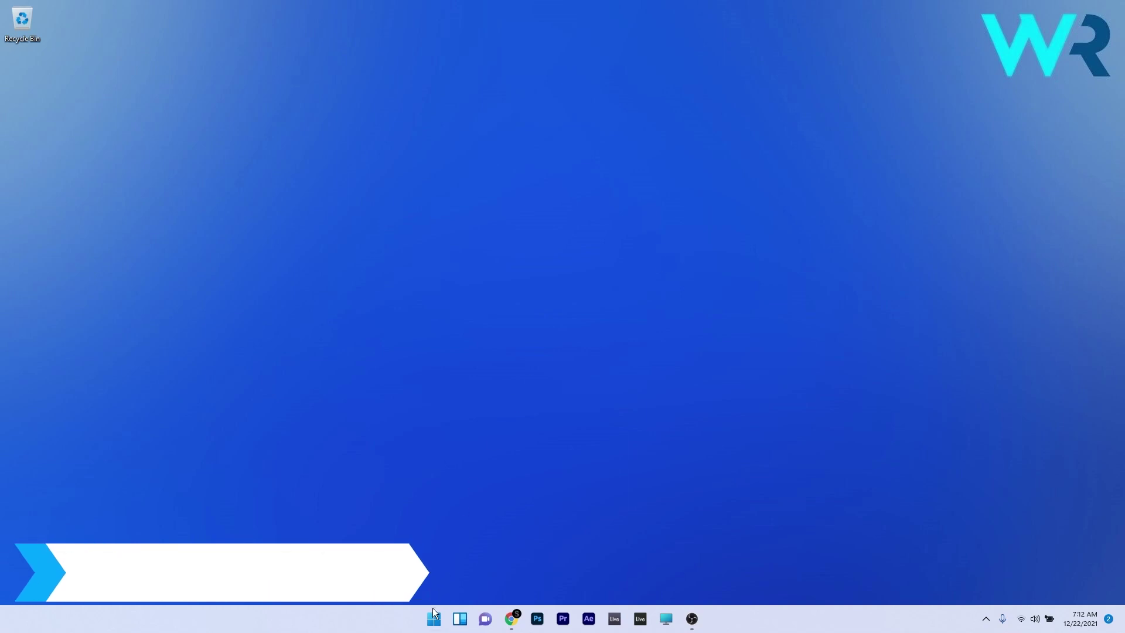
key(super)
click(587, 273)
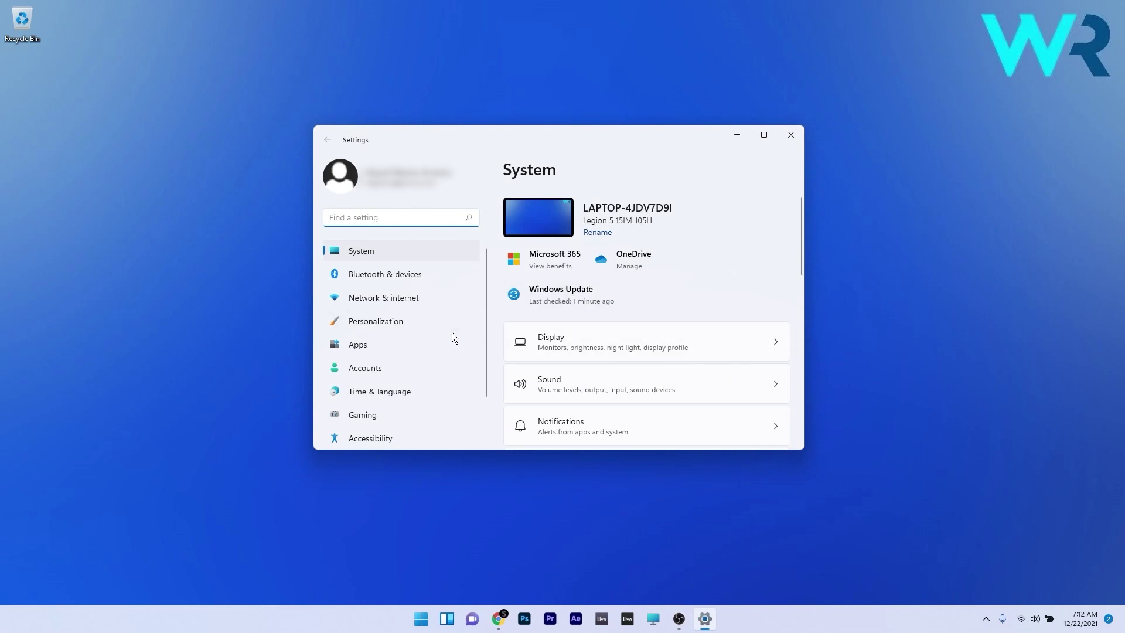
click(392, 349)
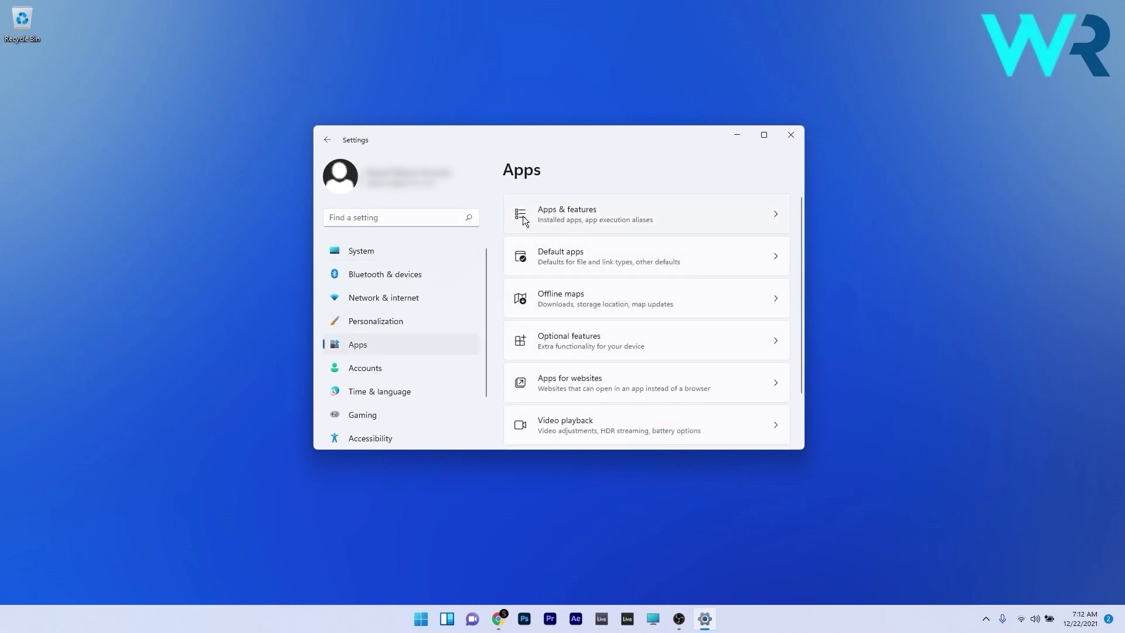
click(728, 213)
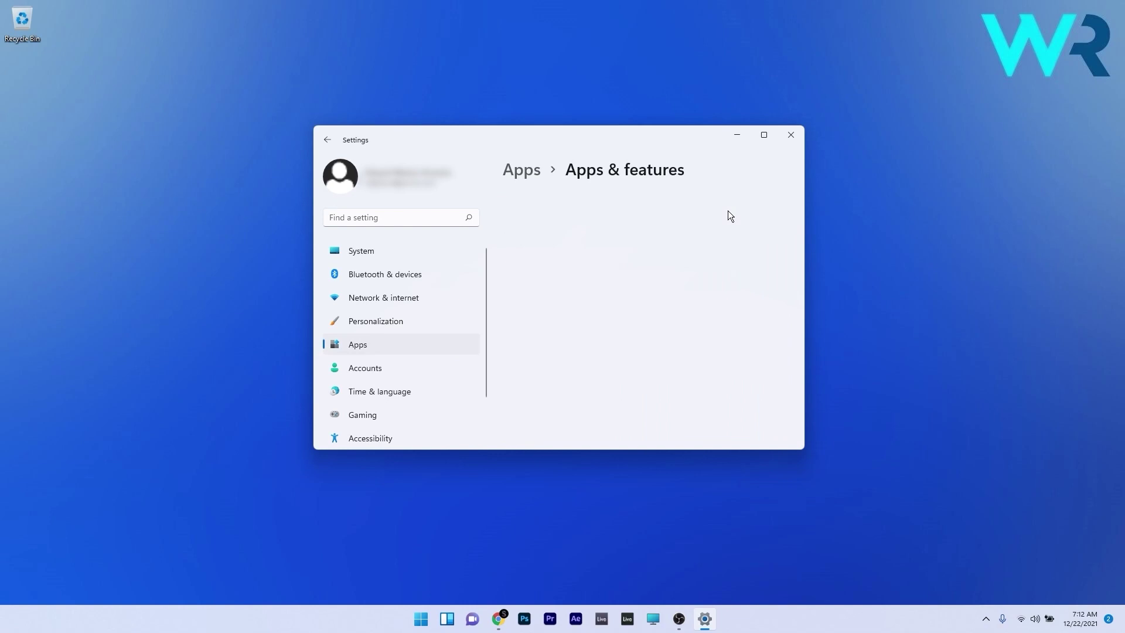
scroll(712, 392, down, 3)
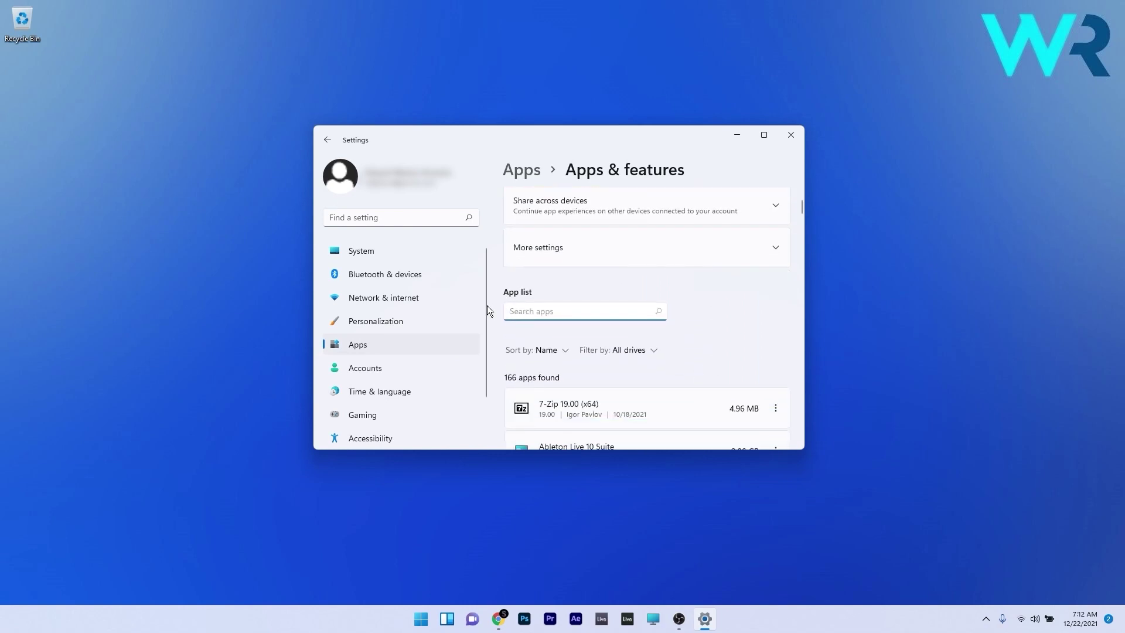
click(531, 314)
text(security)
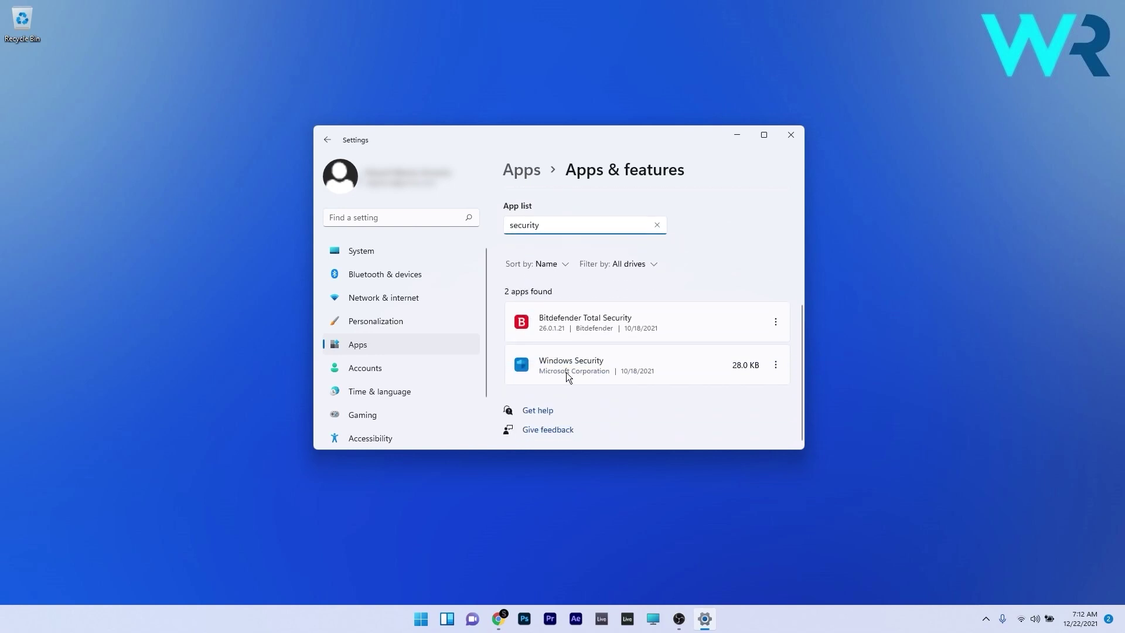
click(776, 365)
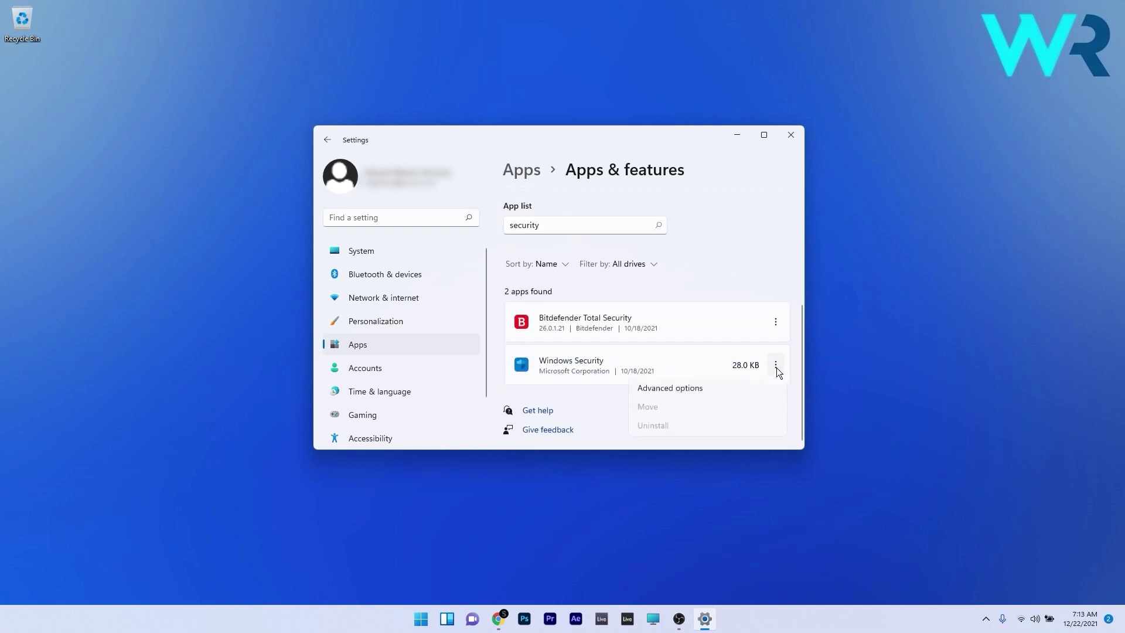
click(721, 392)
scroll(650, 290, down, 10)
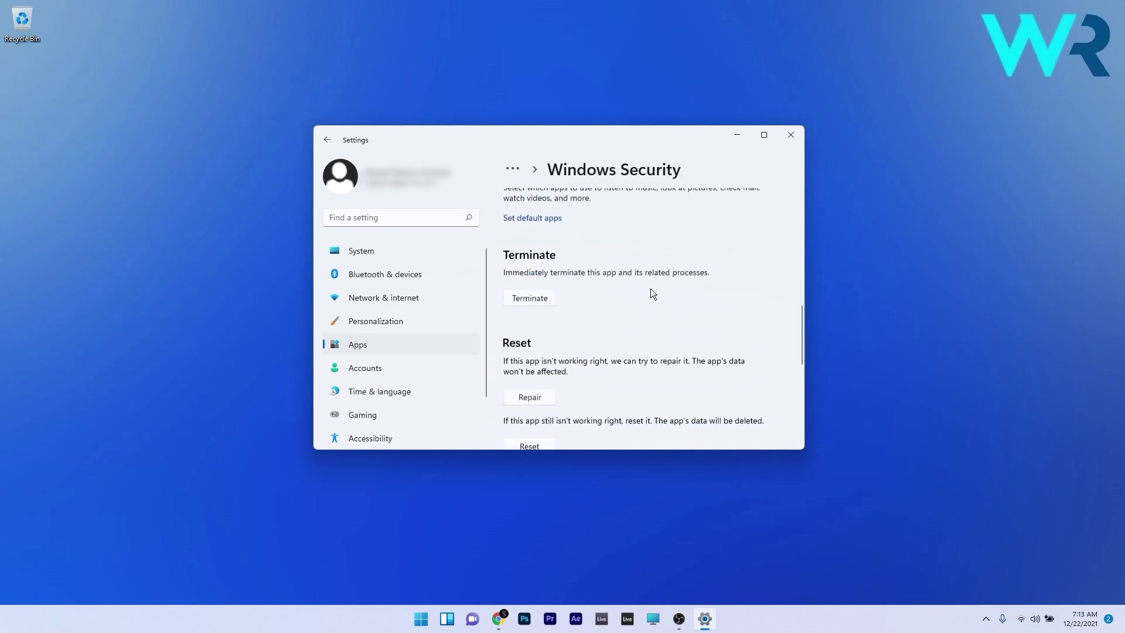
scroll(651, 289, down, 3)
scroll(604, 264, up, 1)
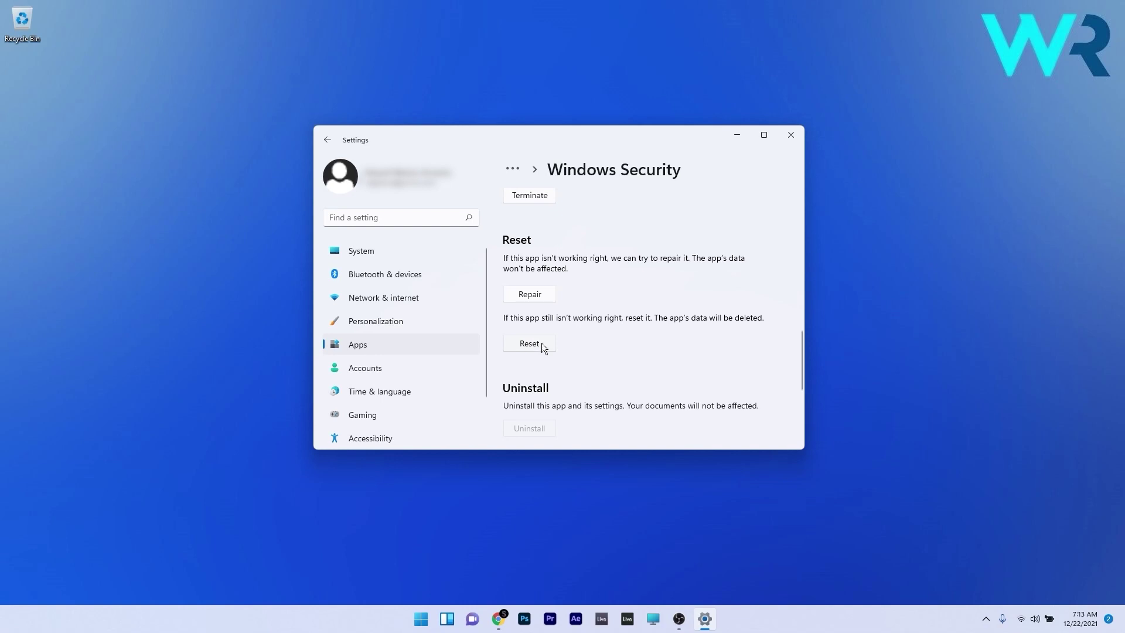
key(alt+F4)
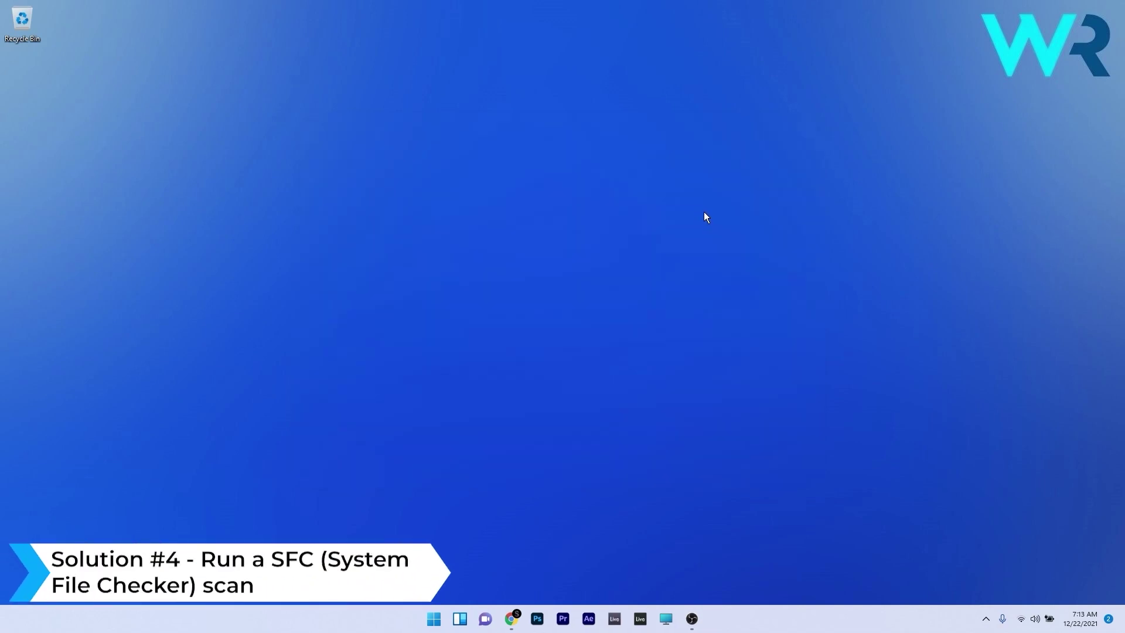
Step: Launch Command Prompt as administrator, enter sfc /scannow, then close the command window
click(434, 619)
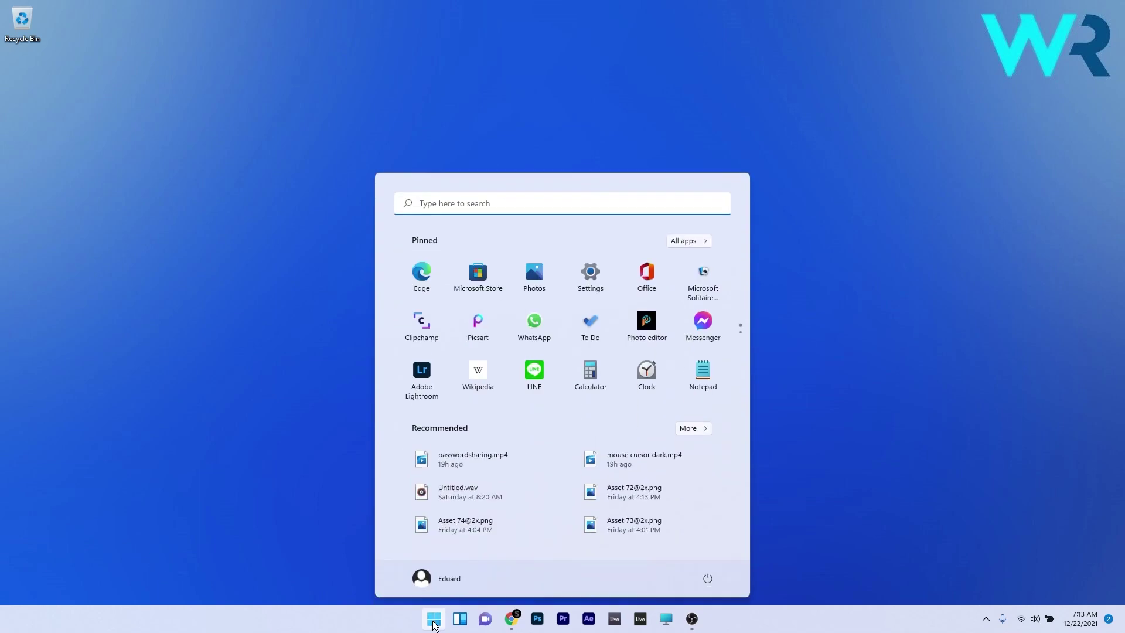
text(cmd)
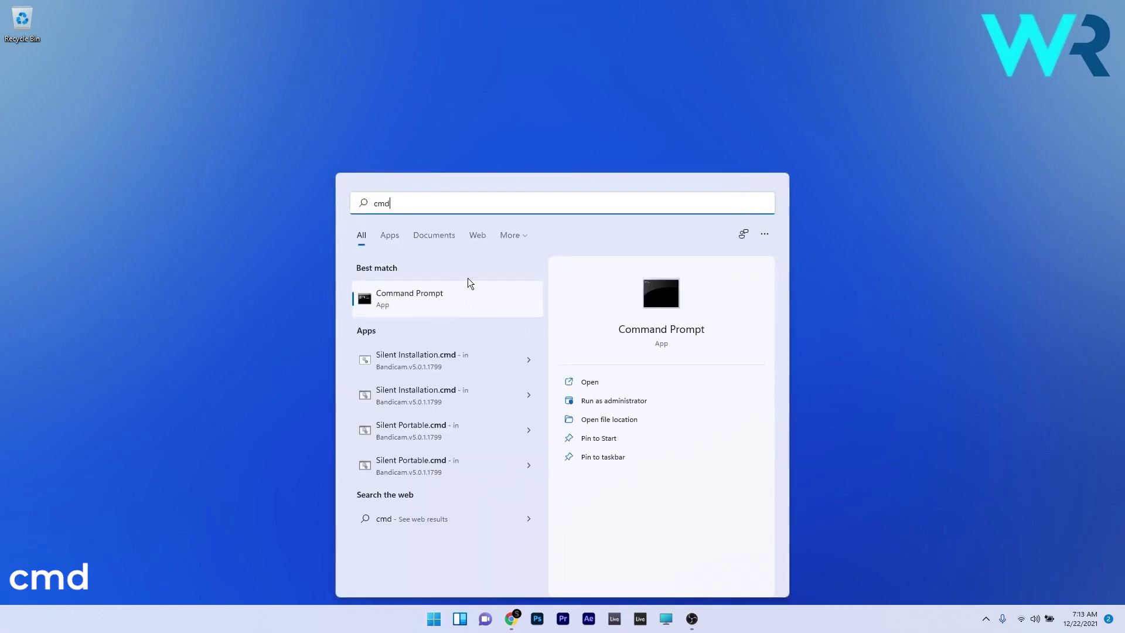
right_click(456, 297)
click(520, 316)
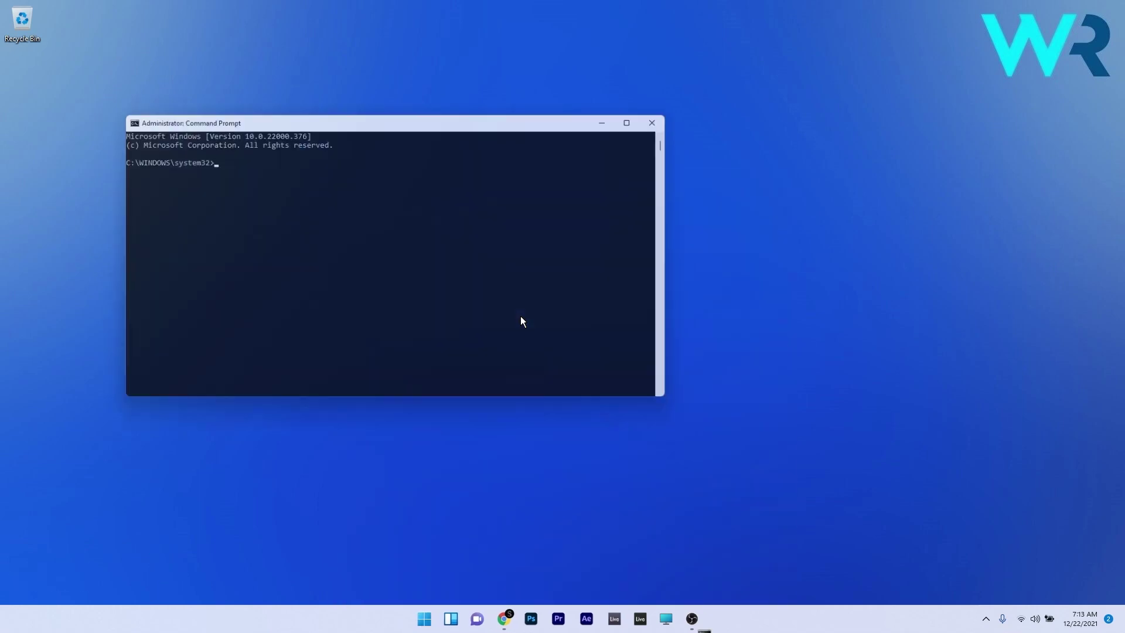
drag(326, 117, 483, 120)
text(sfc /scannow)
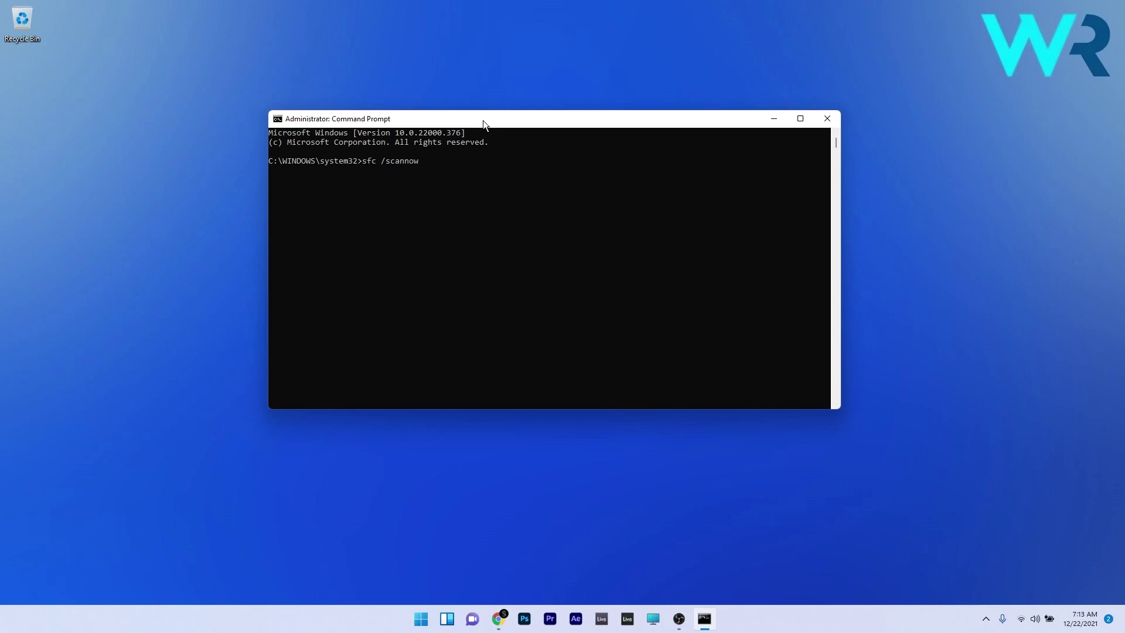
click(819, 120)
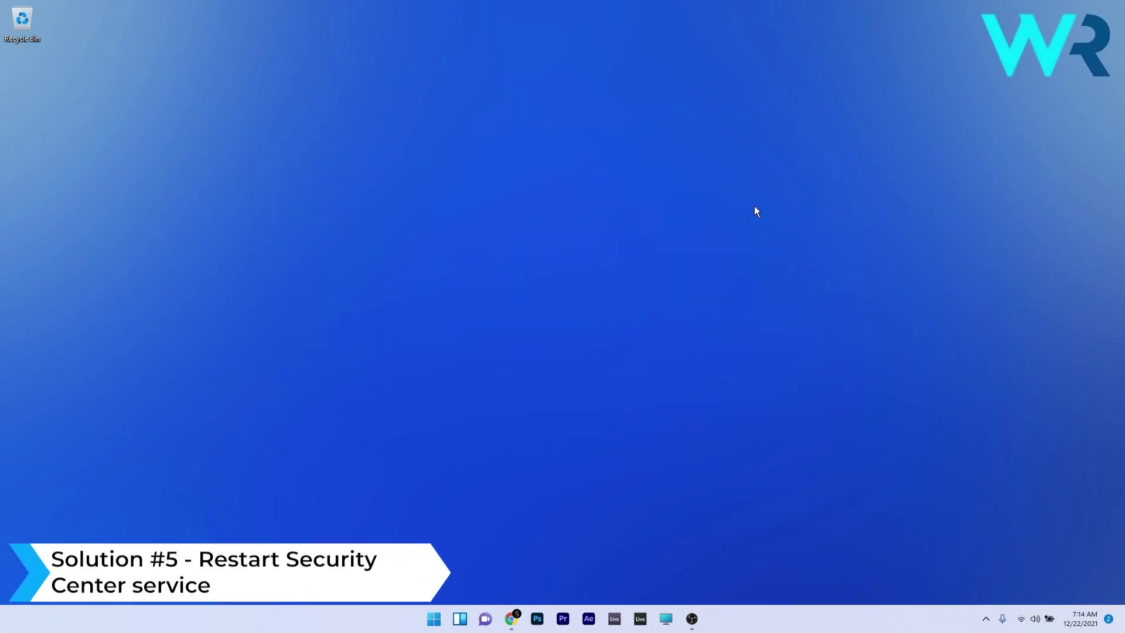
Step: Open services.msc, select the Security Center service and bring up its Restart action
click(434, 619)
text(service)
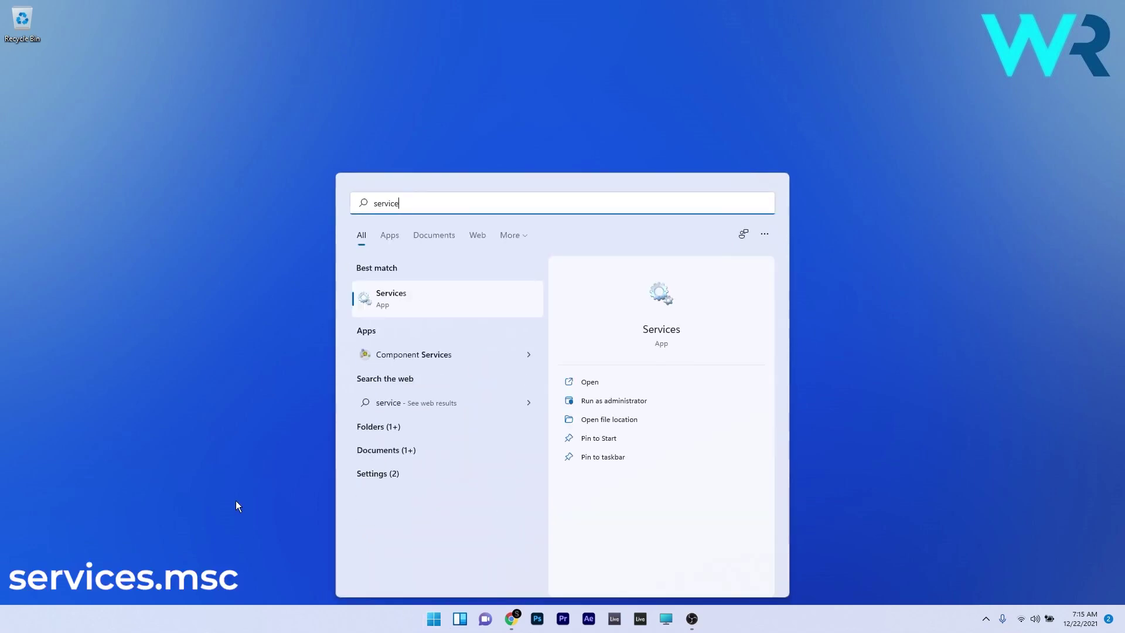
text(s.msc)
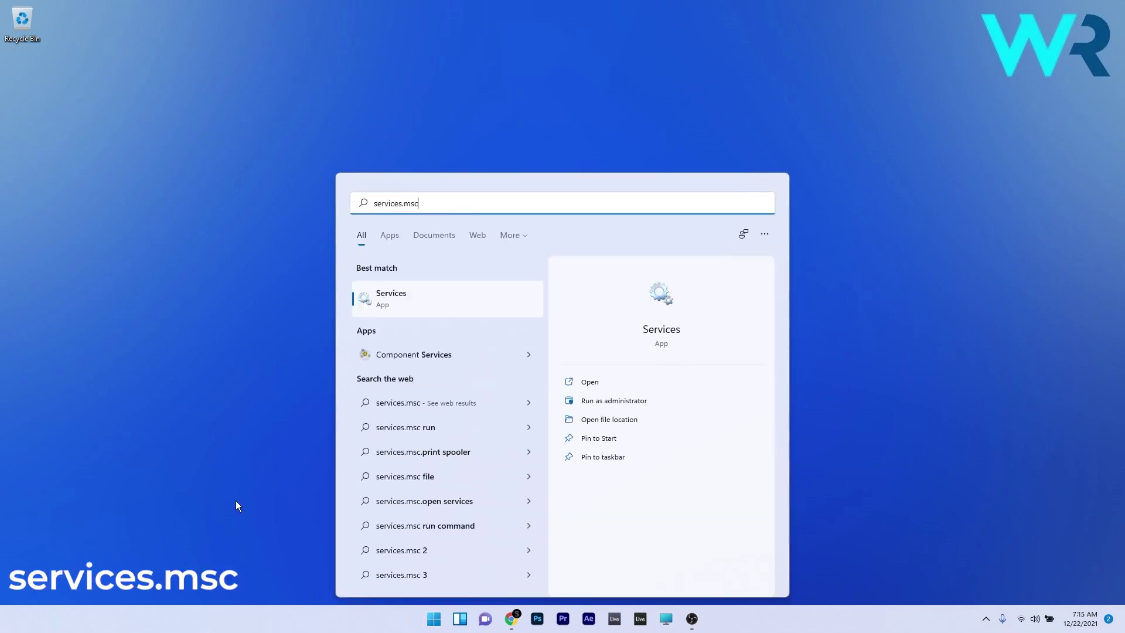
click(424, 306)
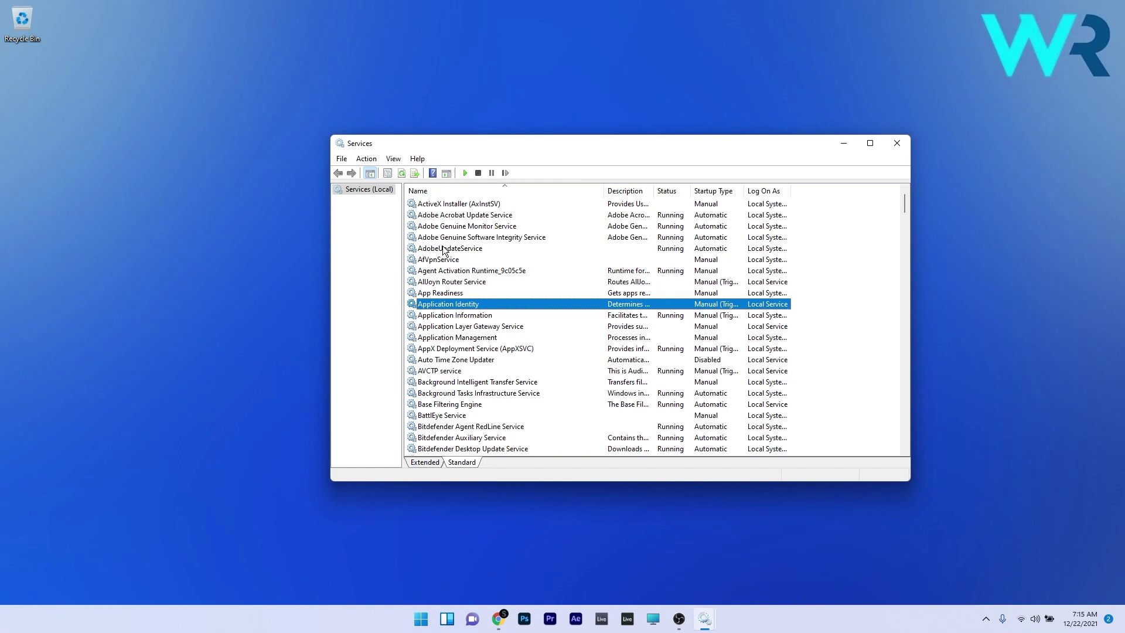
click(445, 249)
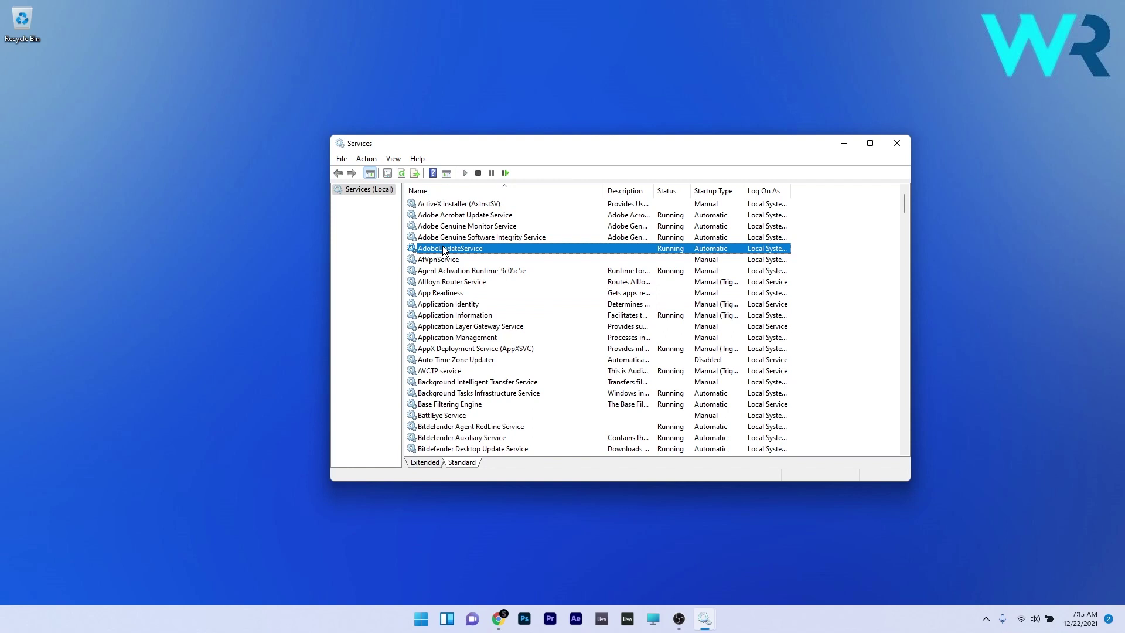
key(s)
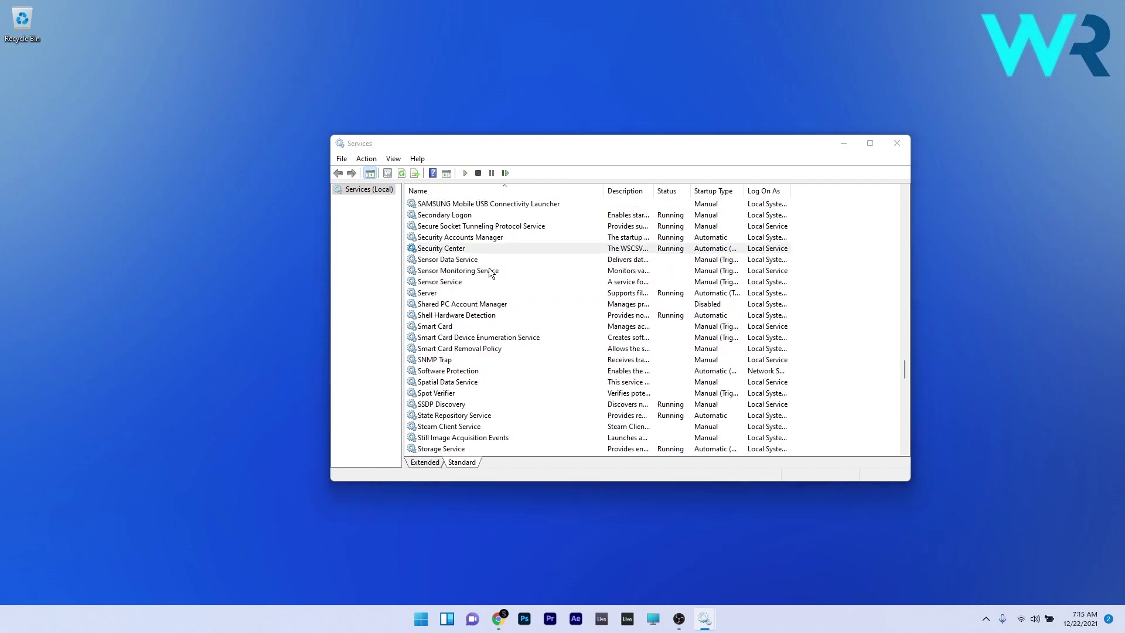
click(461, 250)
right_click(491, 249)
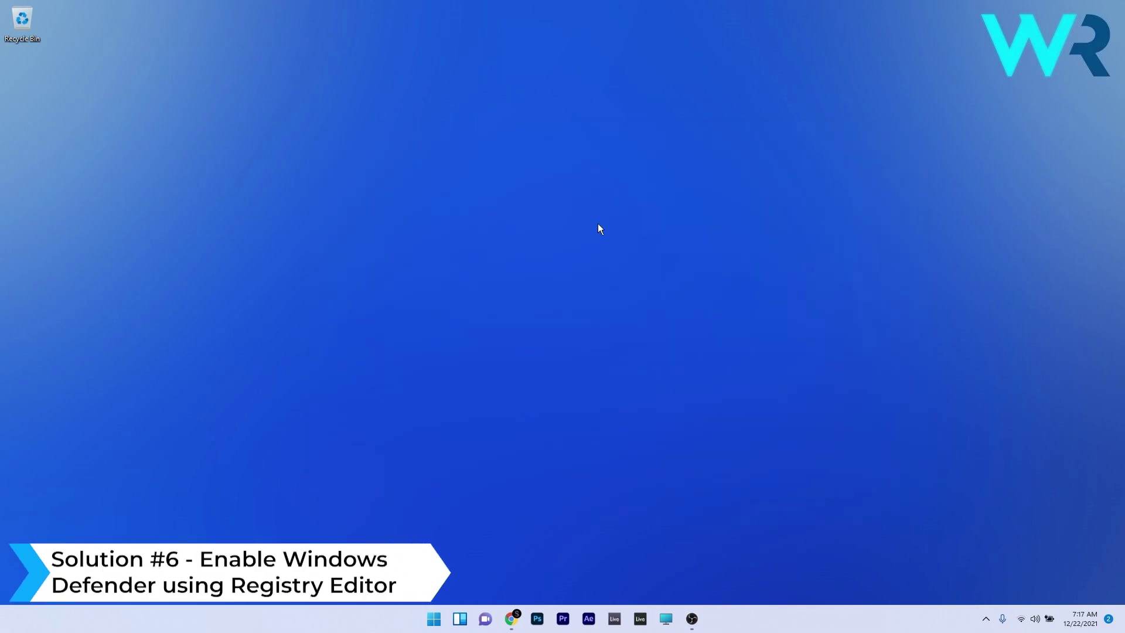
Step: Launch Registry Editor from a regedit search
click(430, 626)
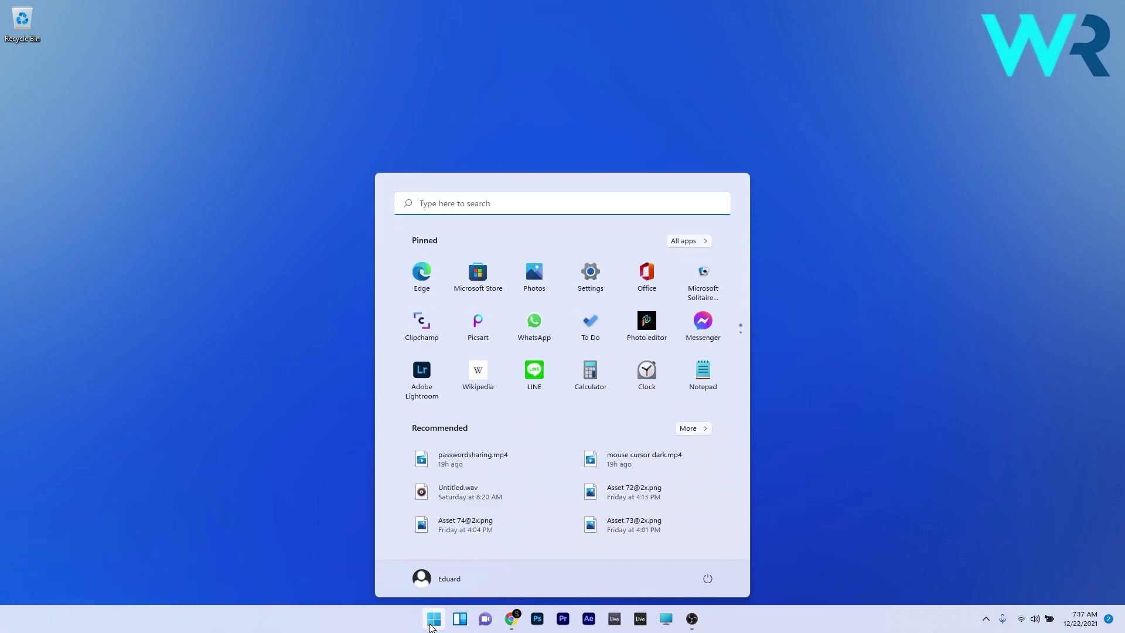
text(regedit)
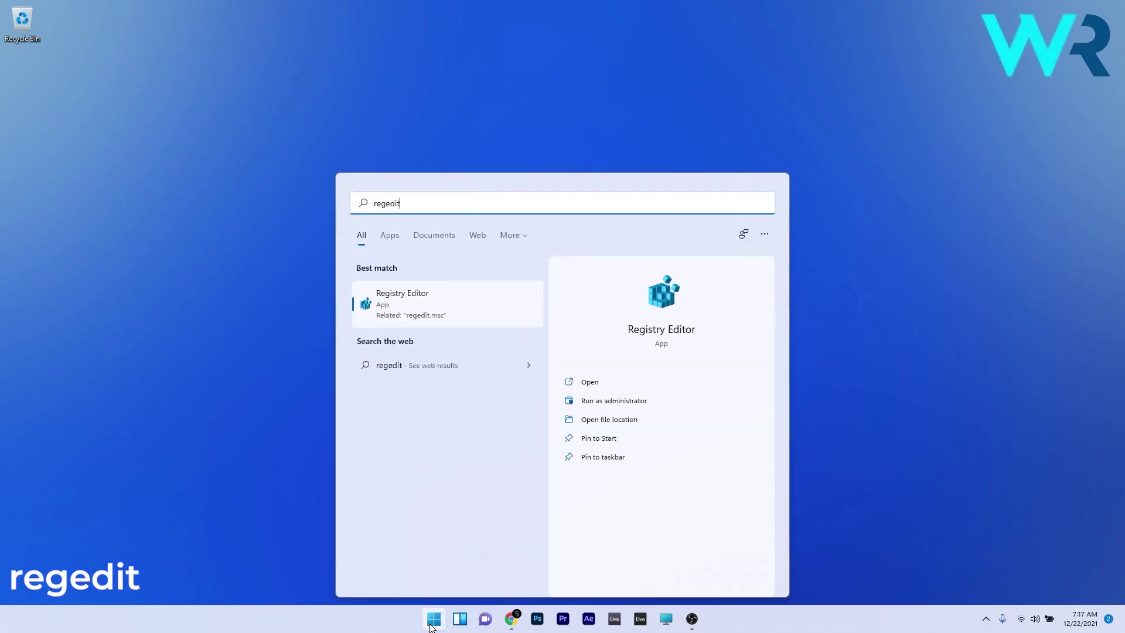
click(412, 293)
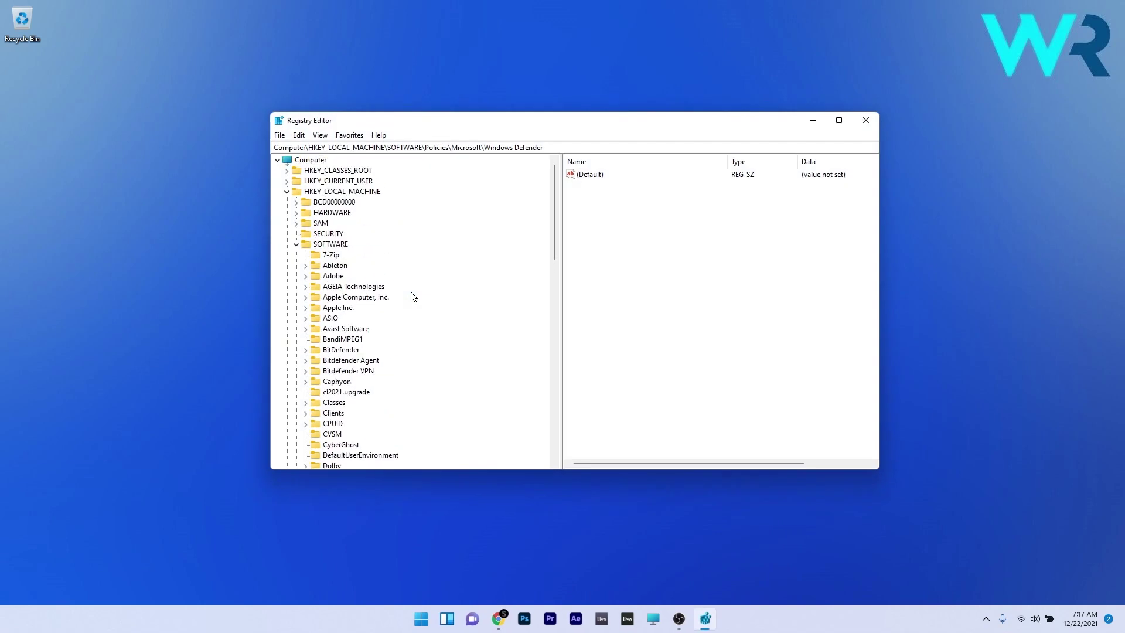
Step: Navigate to HKEY_LOCAL_MACHINE\SOFTWARE\Policies\Microsoft\Windows Defender
click(377, 193)
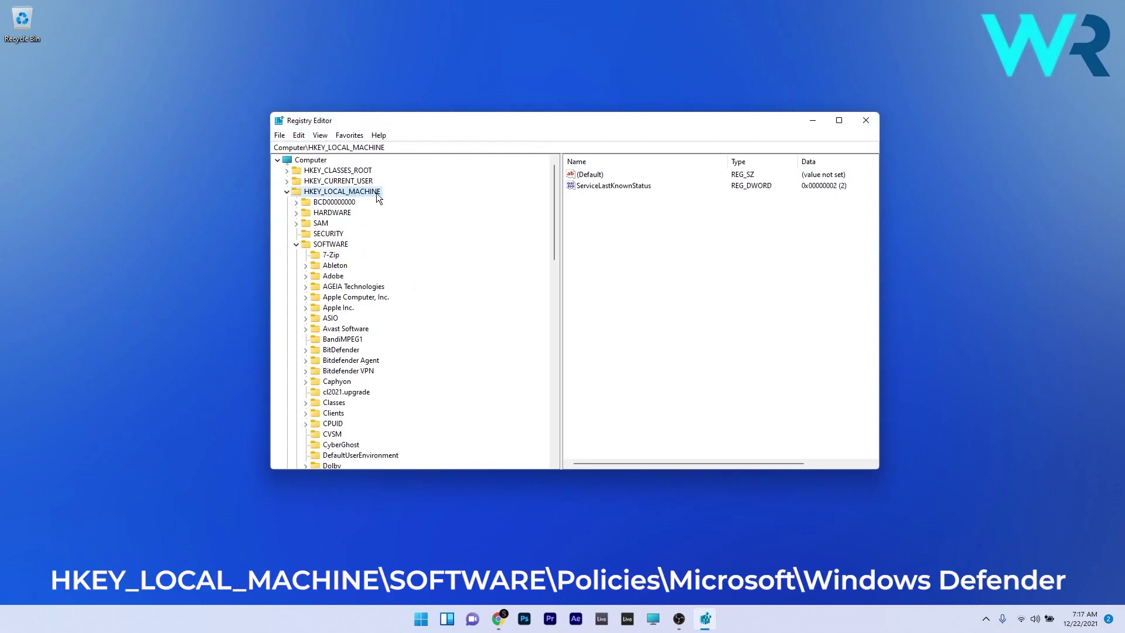
click(339, 244)
scroll(407, 262, down, 6)
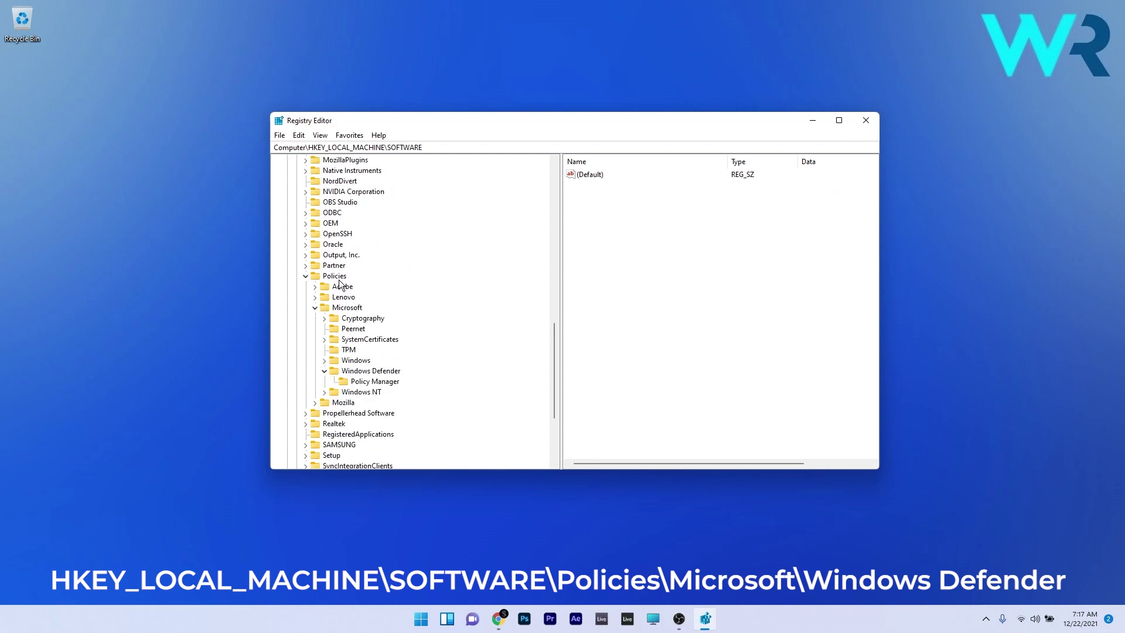
click(333, 276)
click(344, 311)
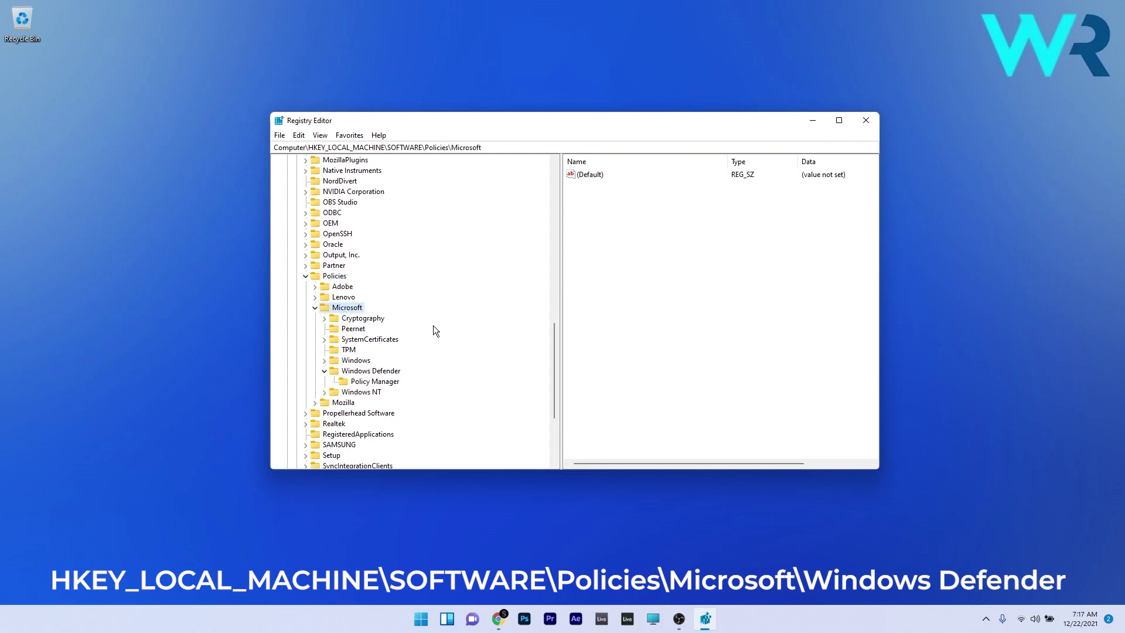
click(359, 373)
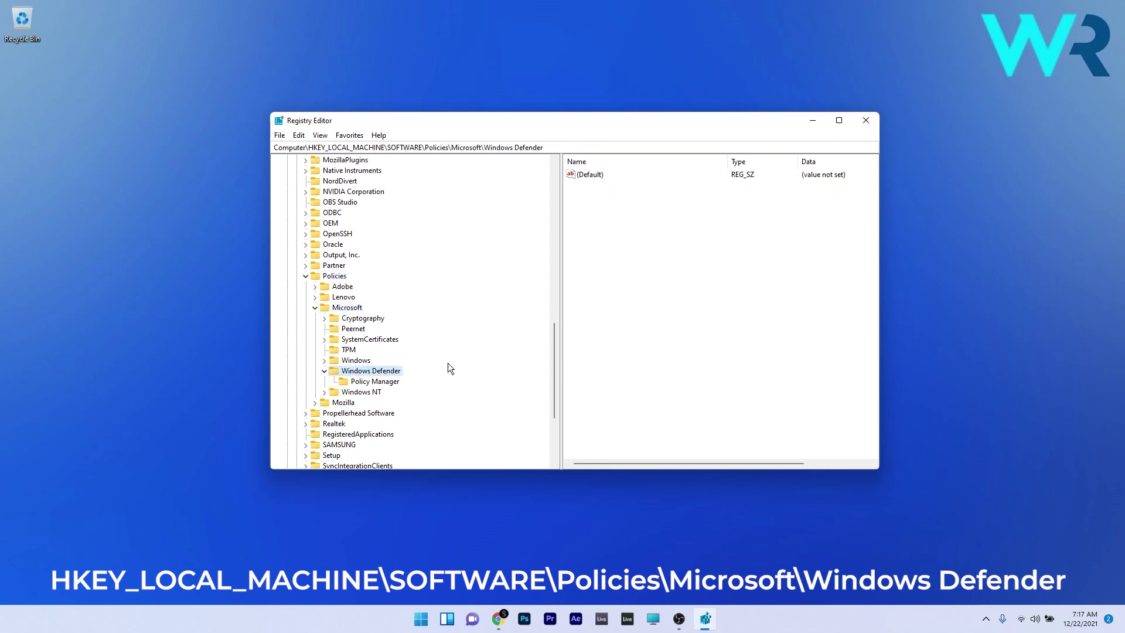
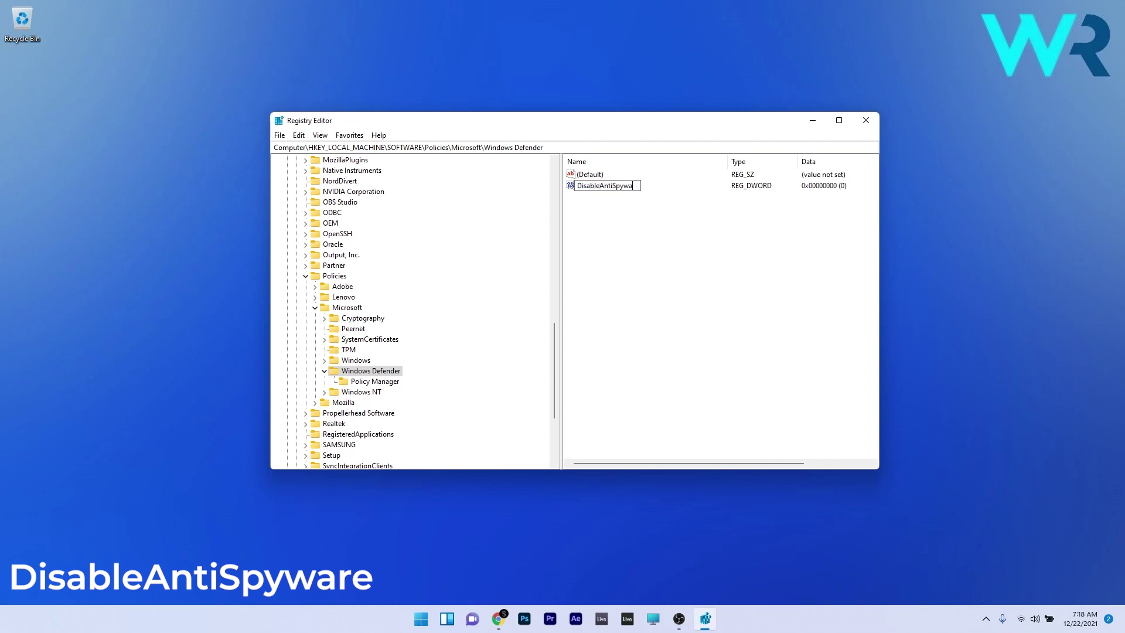
Step: Name the DWORD value DisableAntiSpyware and confirm its value data as 0
key(Return)
double_click(608, 186)
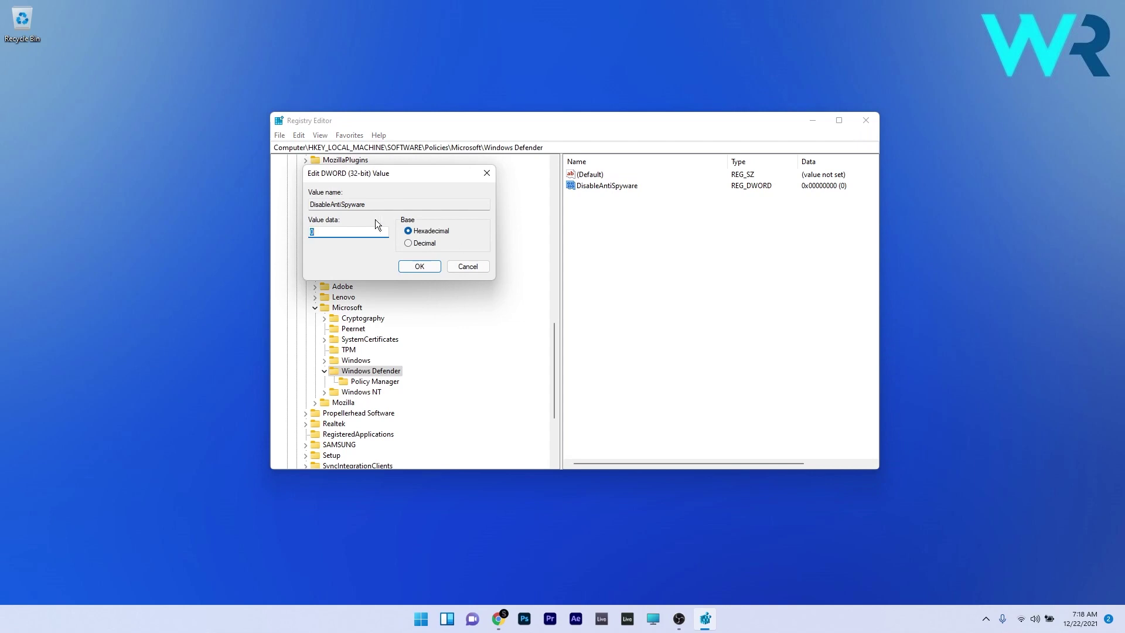
click(420, 267)
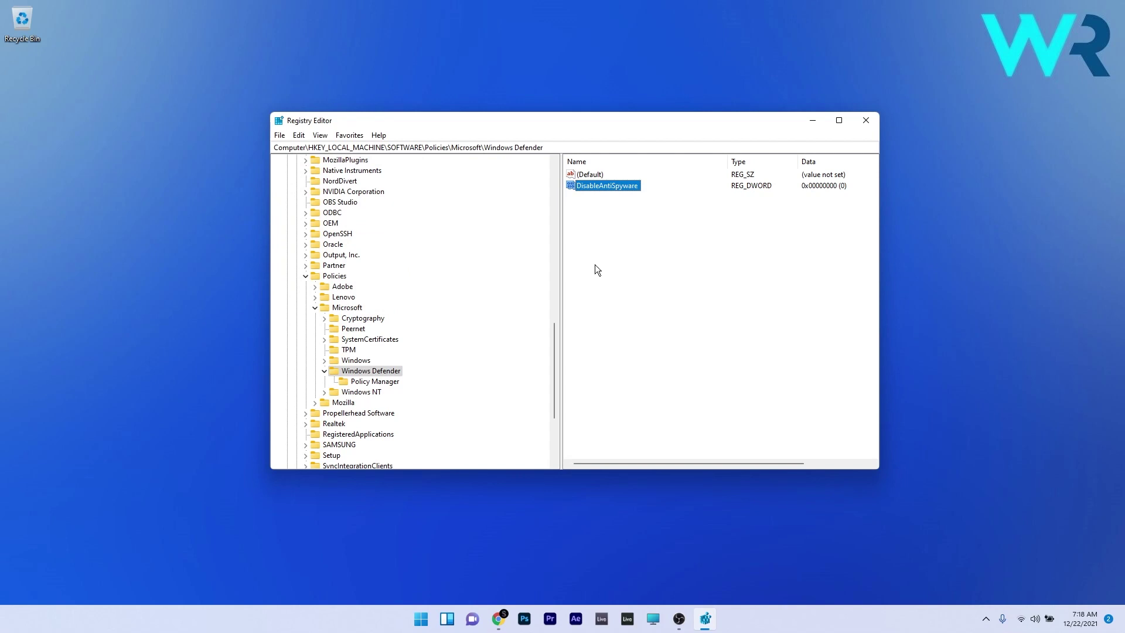